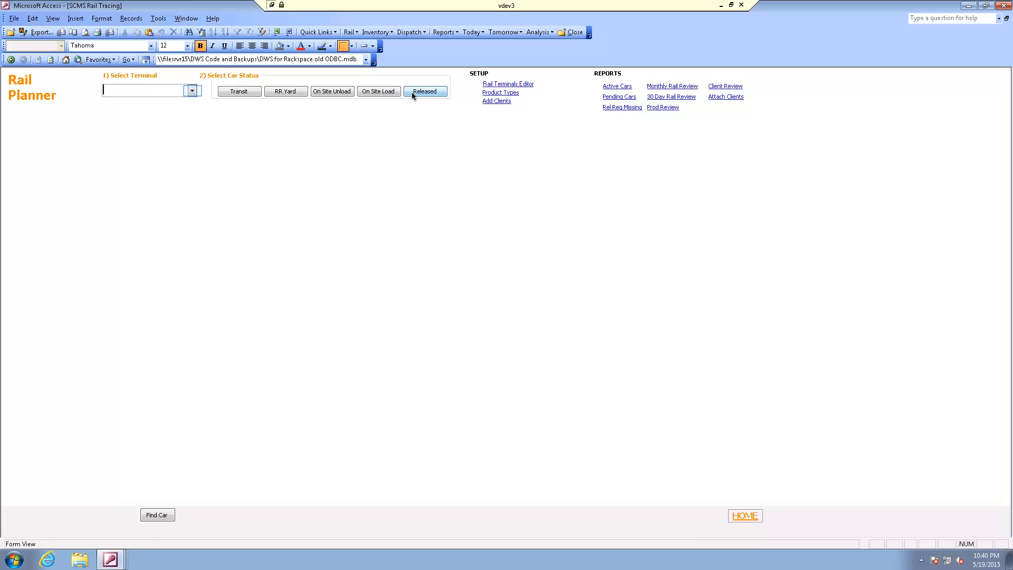
# Step: Select the Bakersfield UPA terminal and browse its transit and RR yard cars, ending on the on-site unload list
pyautogui.click(193, 91)
pyautogui.click(165, 104)
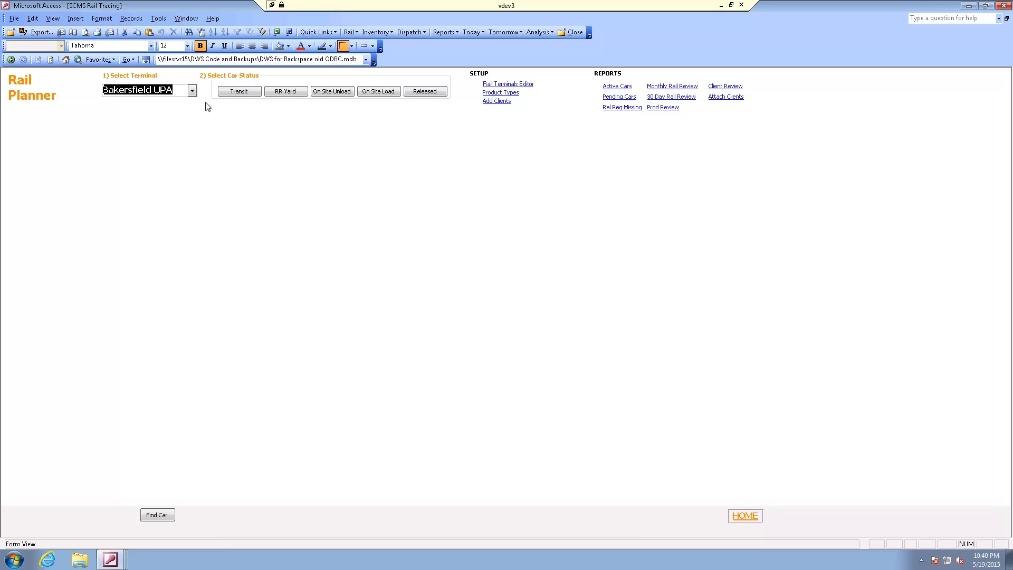
pyautogui.click(239, 92)
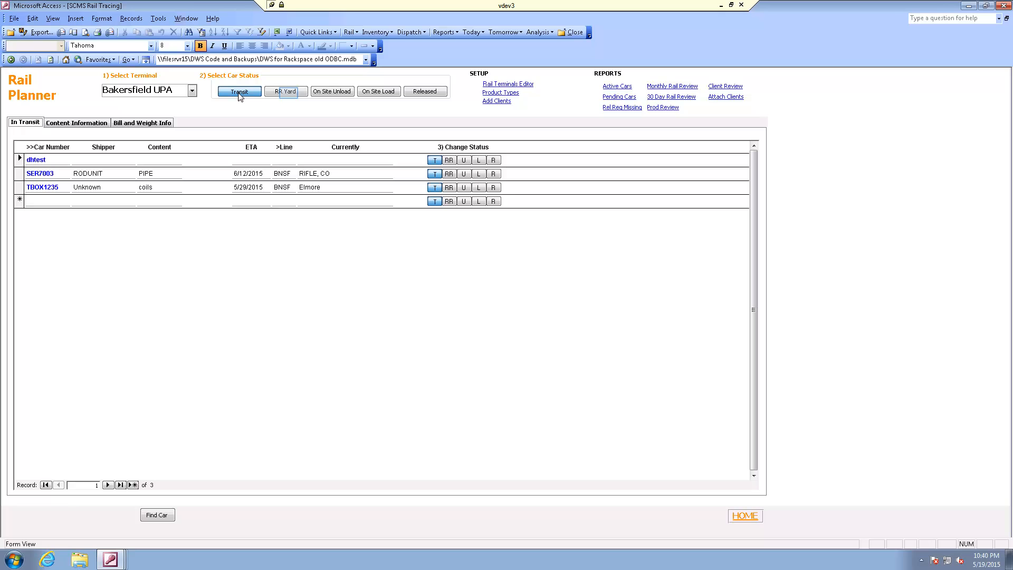
pyautogui.click(287, 92)
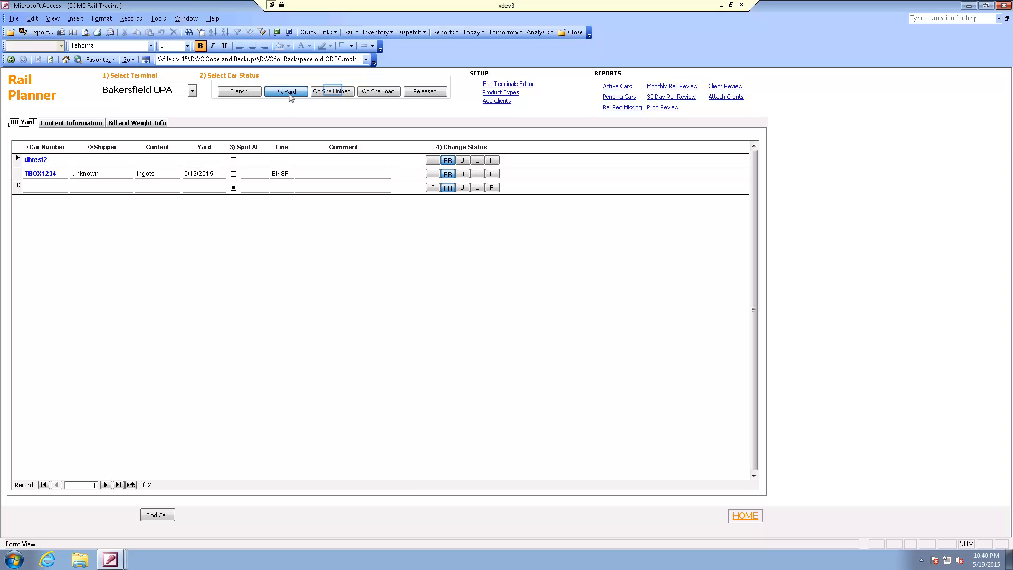
pyautogui.click(333, 93)
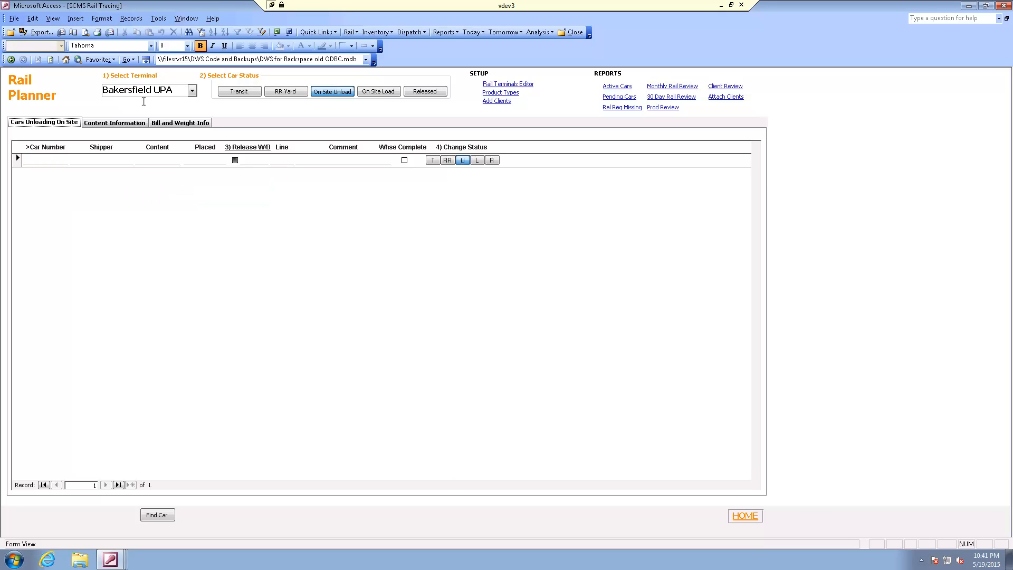
# Step: Add cars RBOX123456 and RBOX123457 to the on-site list, each with the unload (U) status
pyautogui.click(37, 160)
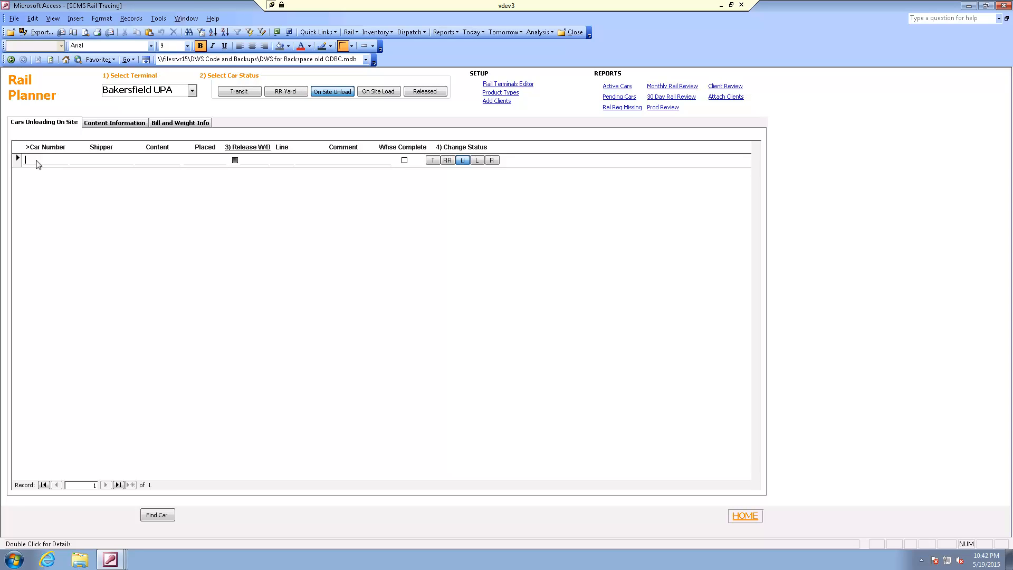
pyautogui.write('RBOX')
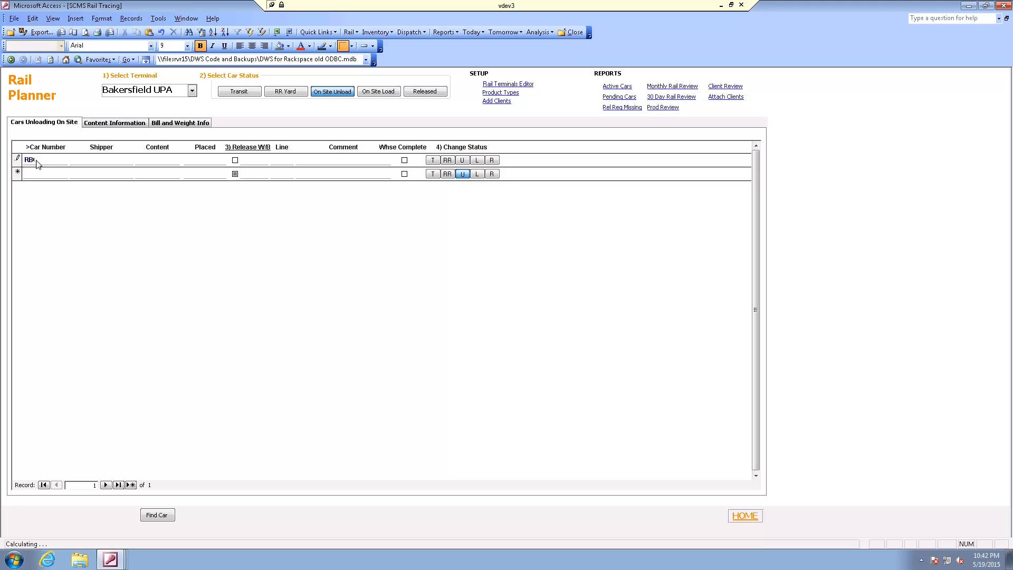
pyautogui.write('123456')
pyautogui.click(462, 161)
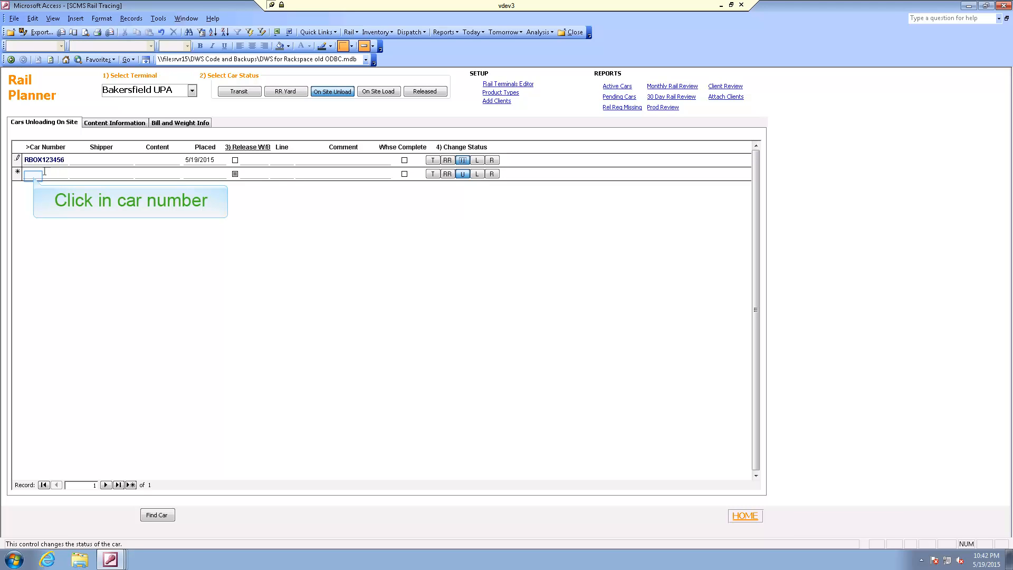
pyautogui.click(33, 176)
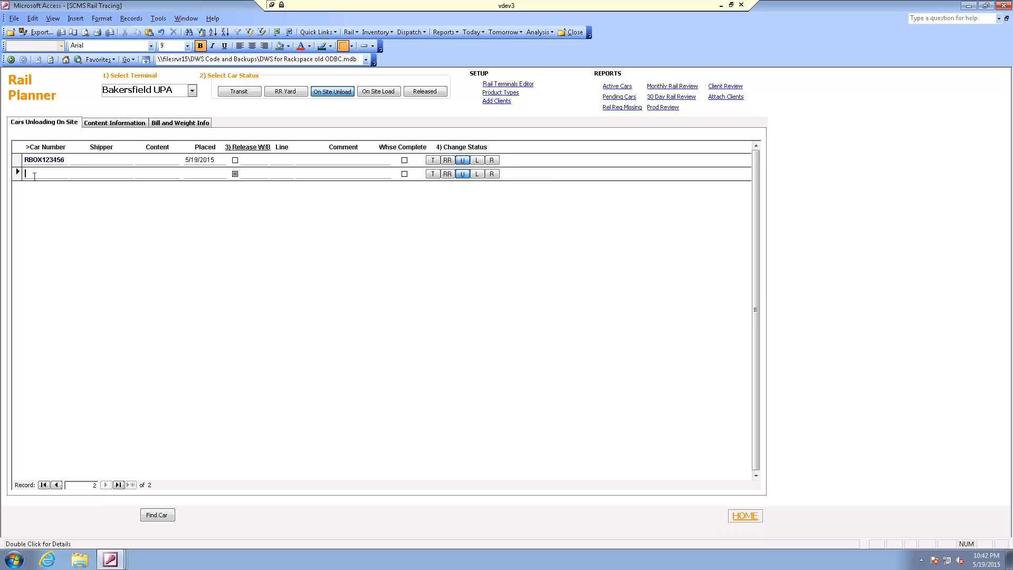
pyautogui.write('RBOX123457')
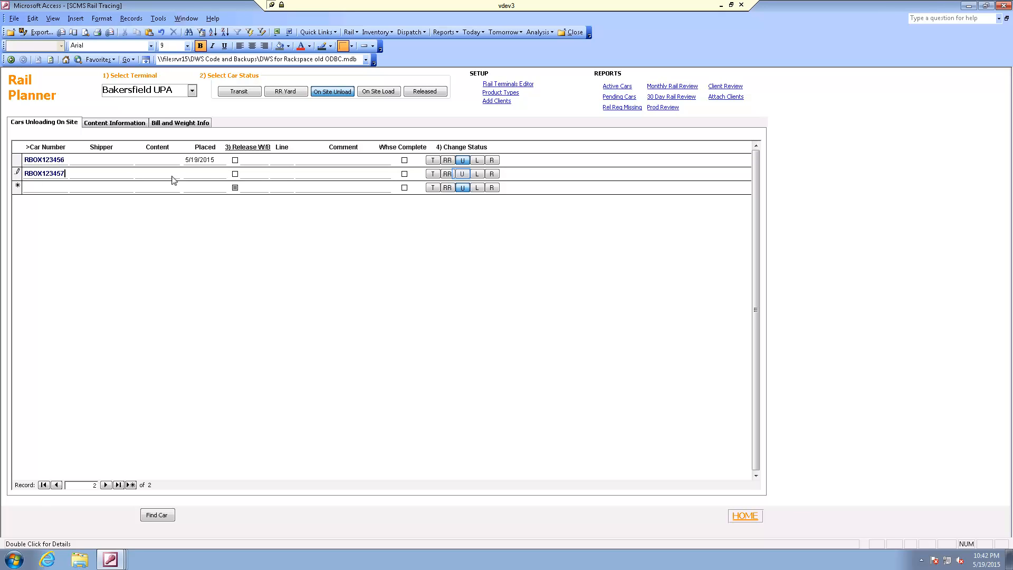
pyautogui.click(462, 173)
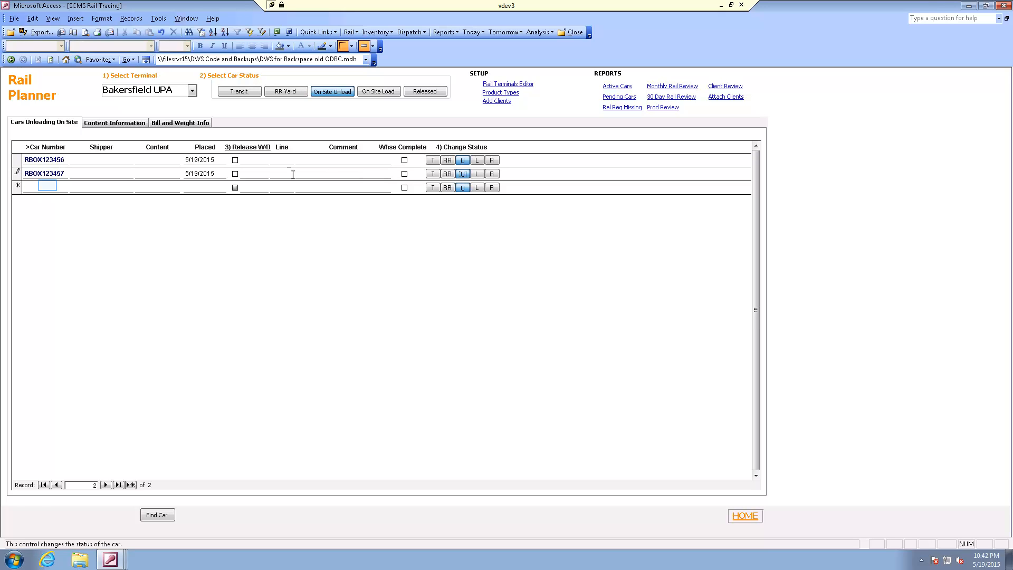
# Step: Add cars ABOX123456 and TTLX123456 with the unload (U) status and save the last record
pyautogui.click(48, 186)
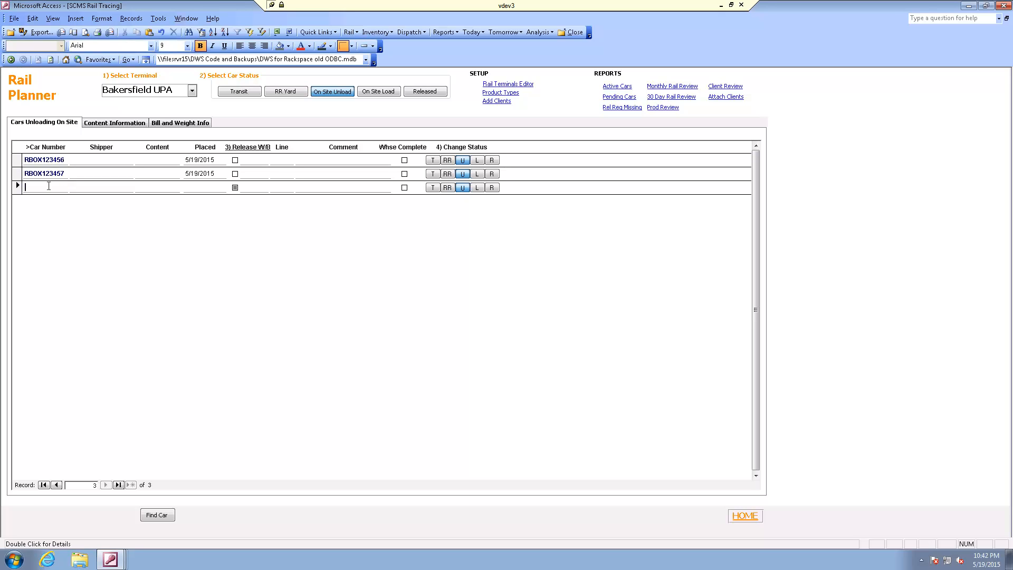
pyautogui.write('ABO')
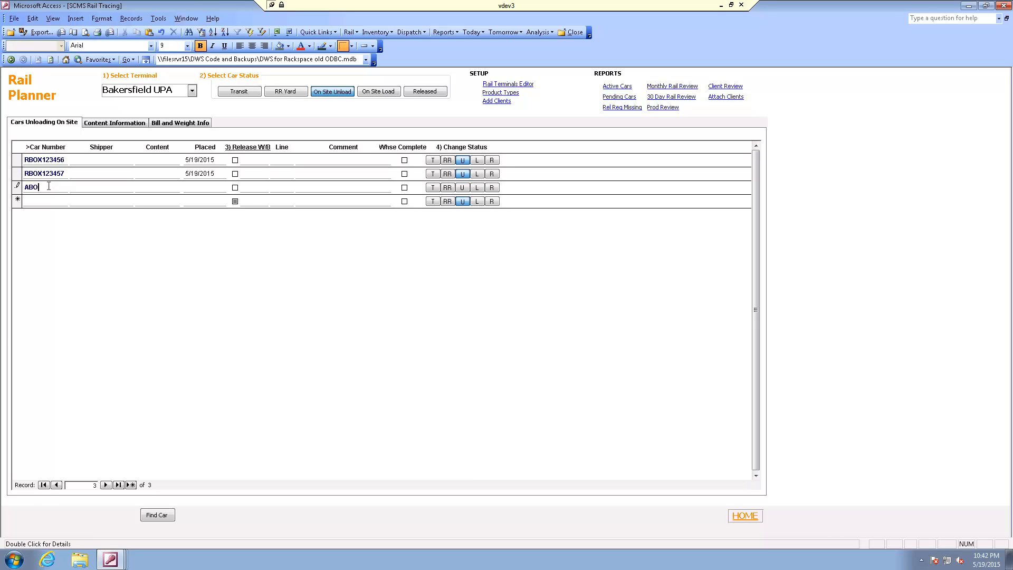
pyautogui.write('X123456')
pyautogui.click(463, 187)
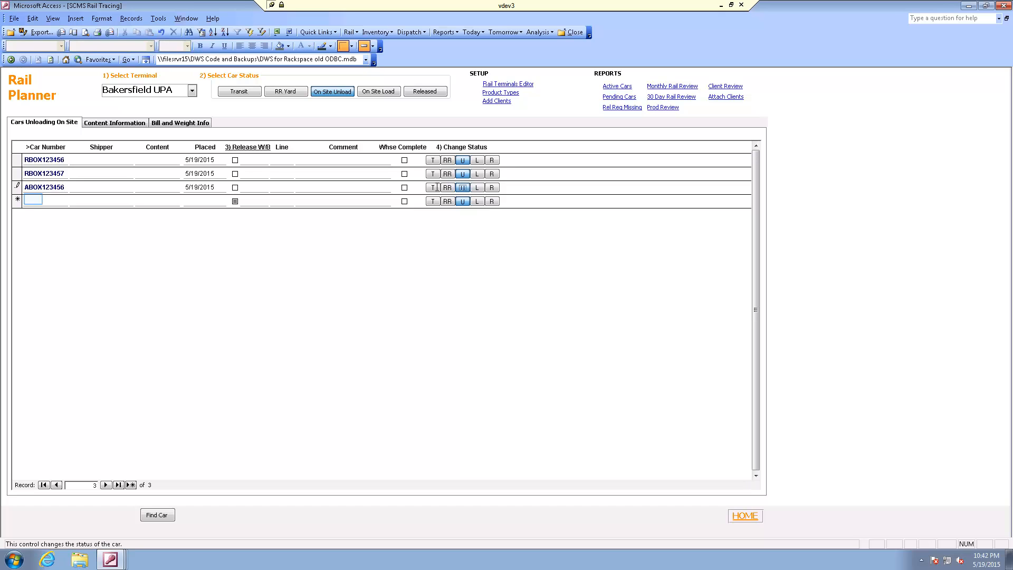
pyautogui.click(35, 200)
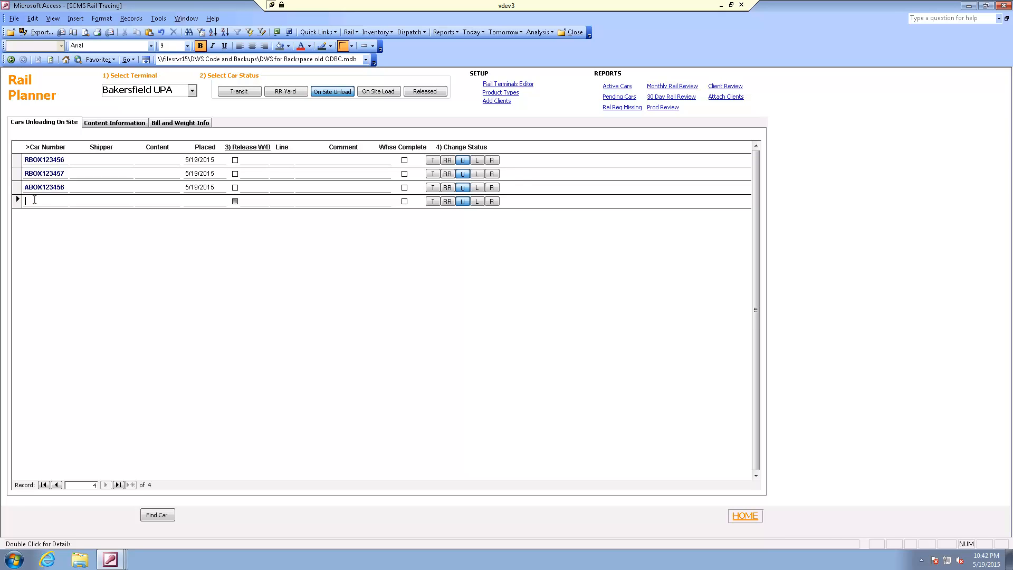
pyautogui.write('T')
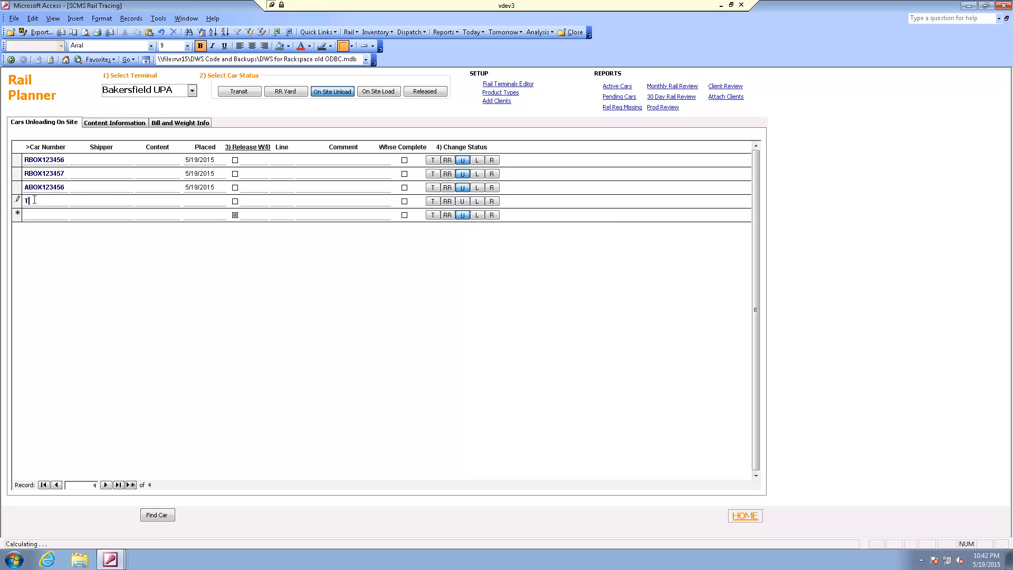
pyautogui.write('TLX123456')
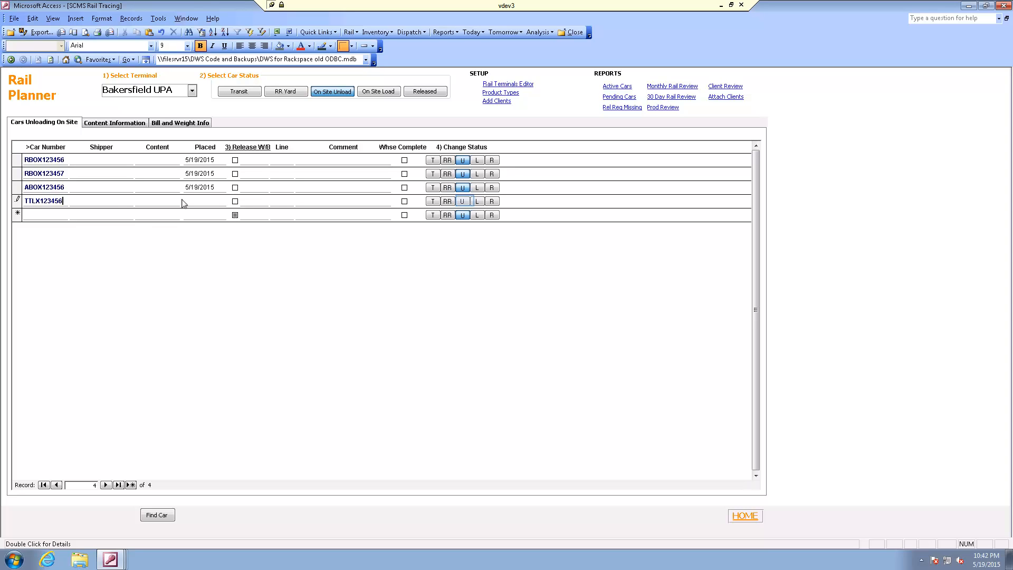
pyautogui.click(463, 202)
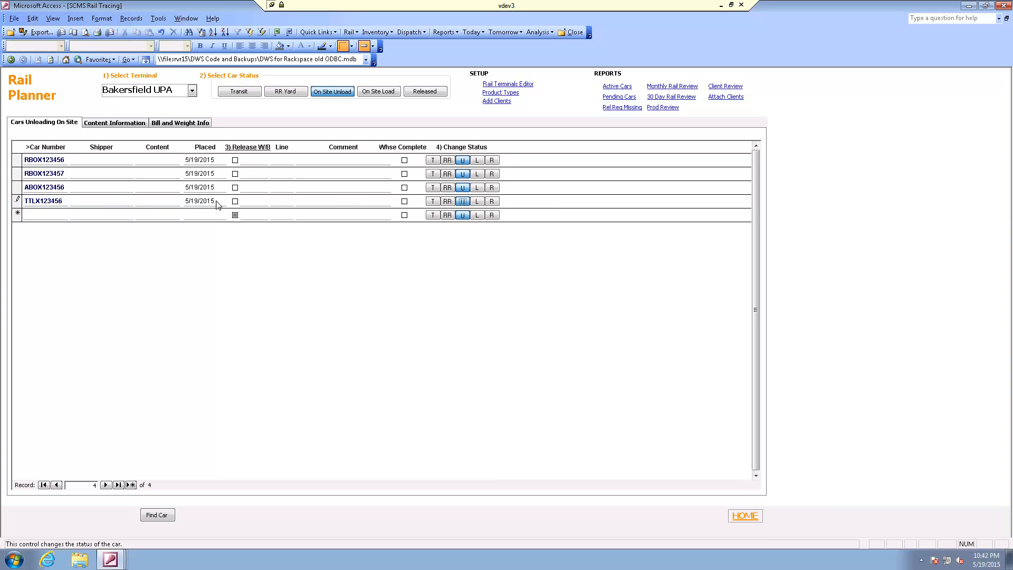
pyautogui.click(17, 200)
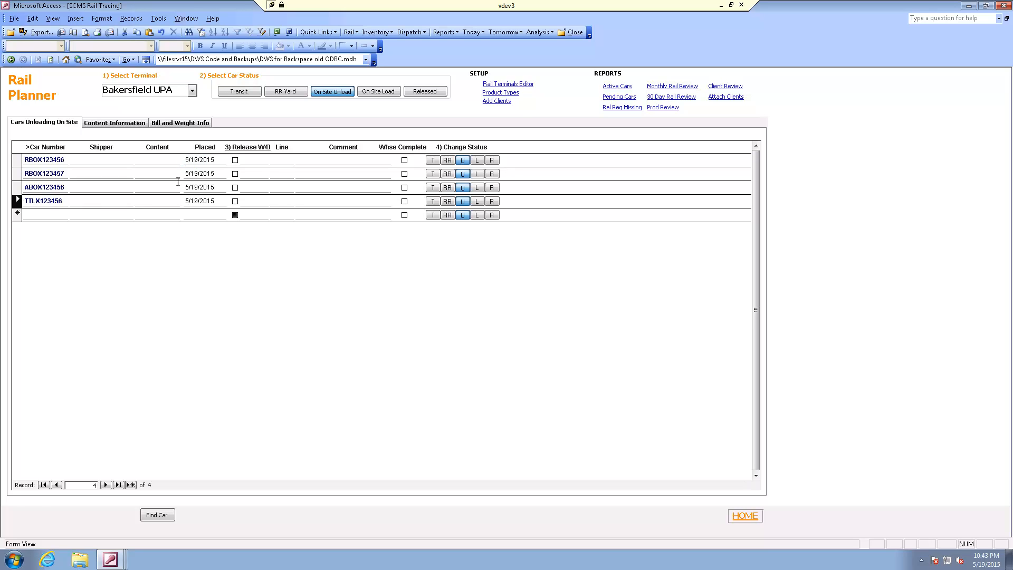
# Step: Change the placed date to 5/18/2015 for RBOX123456 and to 5/17/2015 for RBOX123457
pyautogui.doubleClick(195, 160)
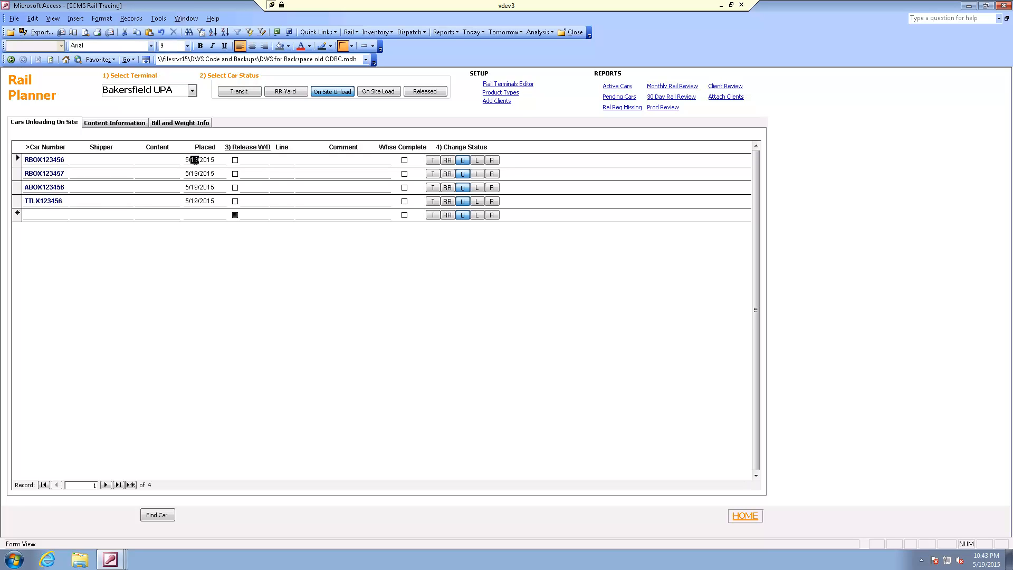
pyautogui.write('18')
pyautogui.doubleClick(194, 173)
pyautogui.write('17')
pyautogui.click(207, 186)
# Step: Set the rail line to UP for both RBOX cars and to BNSF for ABOX123456 and TTLX123456
pyautogui.click(281, 159)
pyautogui.write('UP')
pyautogui.click(278, 174)
pyautogui.write('UP')
pyautogui.click(277, 187)
pyautogui.write('BNSF')
pyautogui.click(277, 201)
pyautogui.write('BNSF')
pyautogui.press('Up')
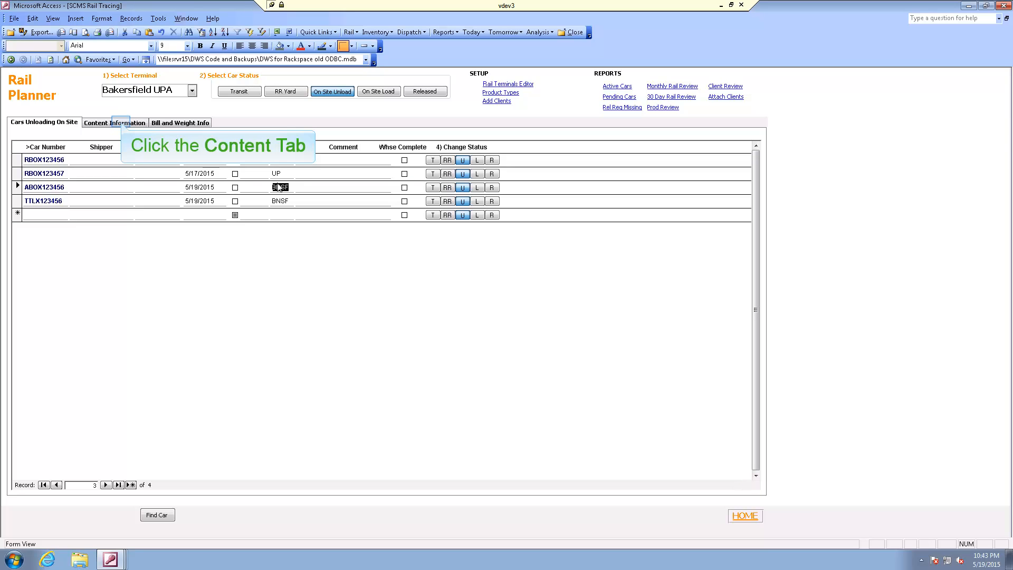
# Step: In the content information, assign product types: Bolts to ABOX123456, BW - Caps to RBOX123456, BW - Elbows to RBOX123457, BW - Tees to TTLX123456
pyautogui.click(123, 123)
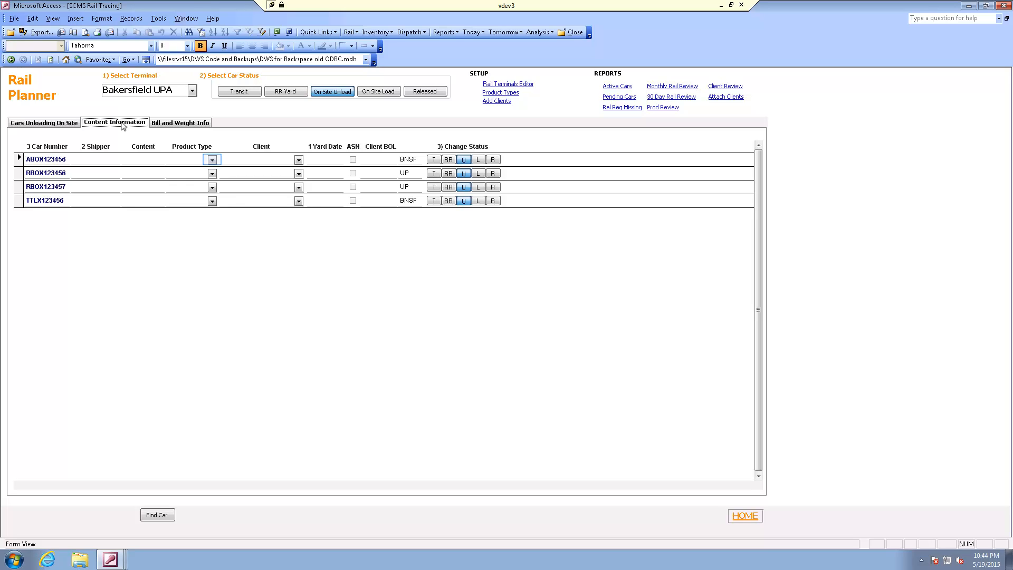
pyautogui.click(212, 160)
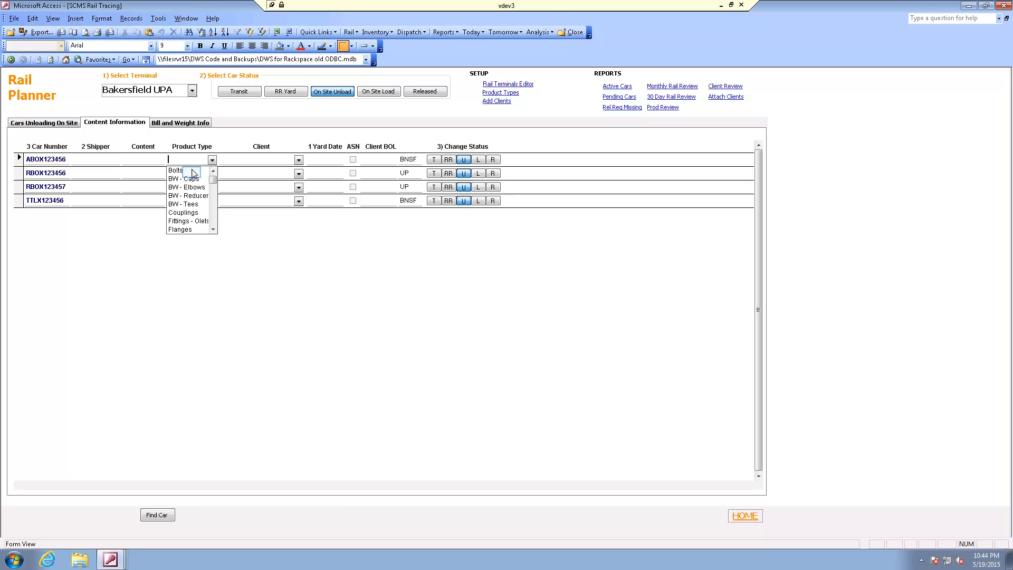
pyautogui.click(192, 170)
pyautogui.click(205, 175)
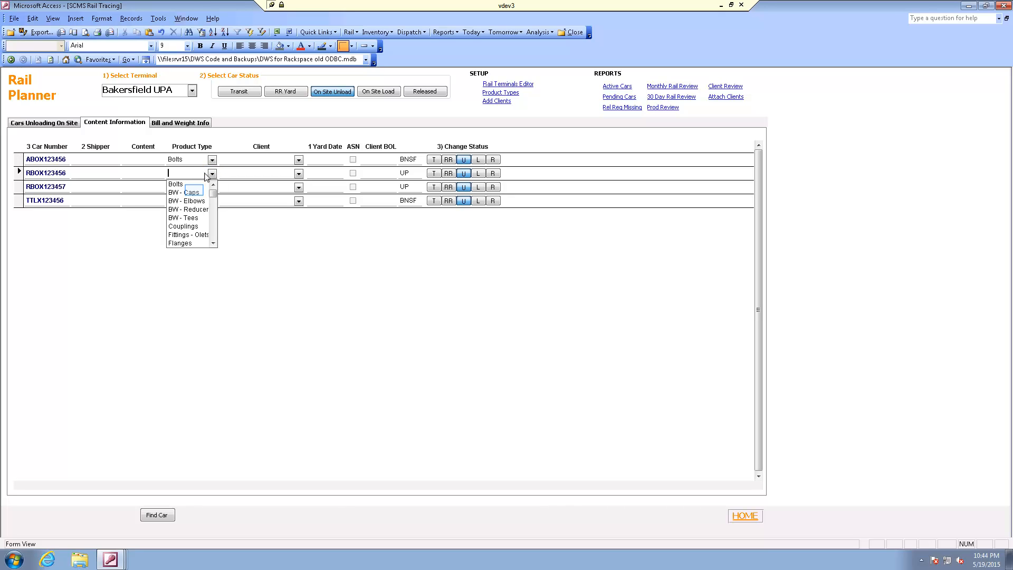
pyautogui.click(192, 192)
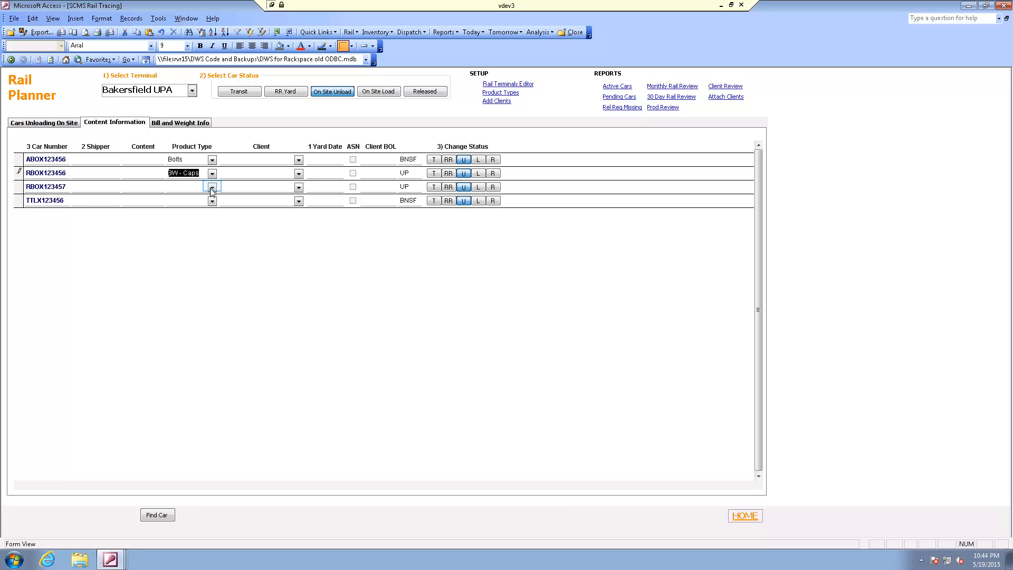
pyautogui.click(211, 188)
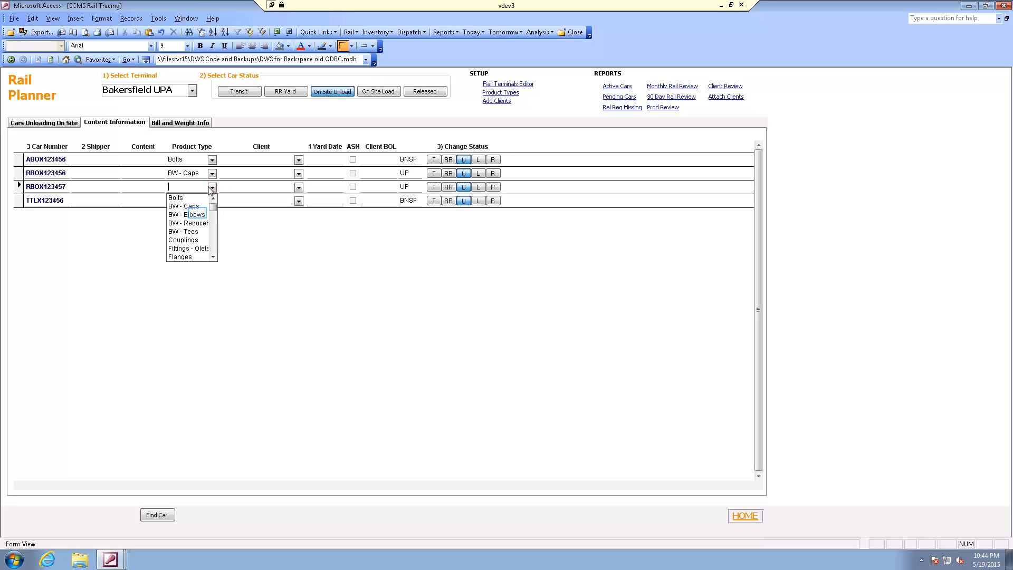
pyautogui.click(199, 214)
pyautogui.click(212, 201)
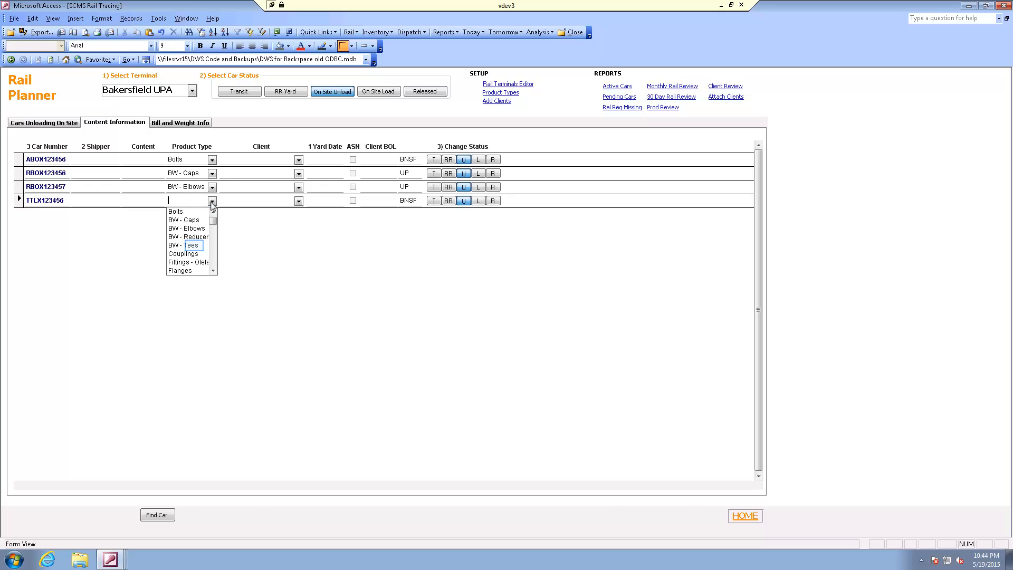
pyautogui.click(195, 248)
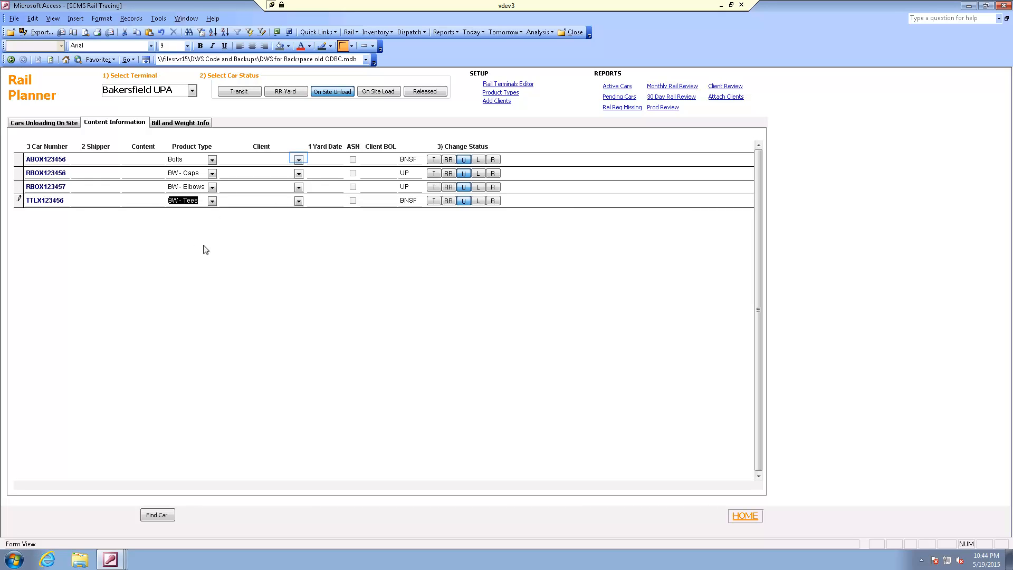
# Step: Assign the client Encana: Denver to all four cars and save the last record
pyautogui.click(298, 160)
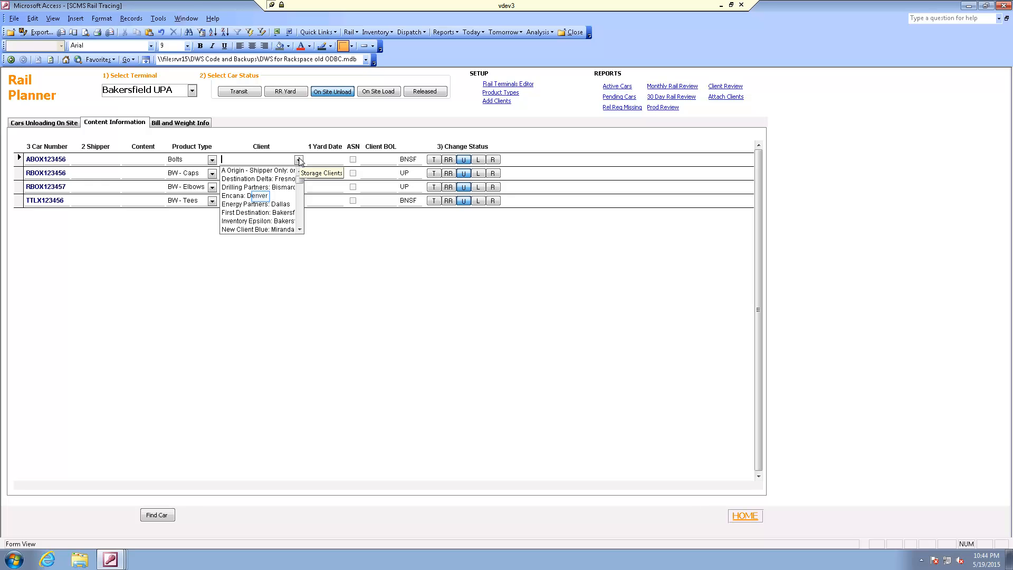
pyautogui.click(261, 196)
pyautogui.click(299, 173)
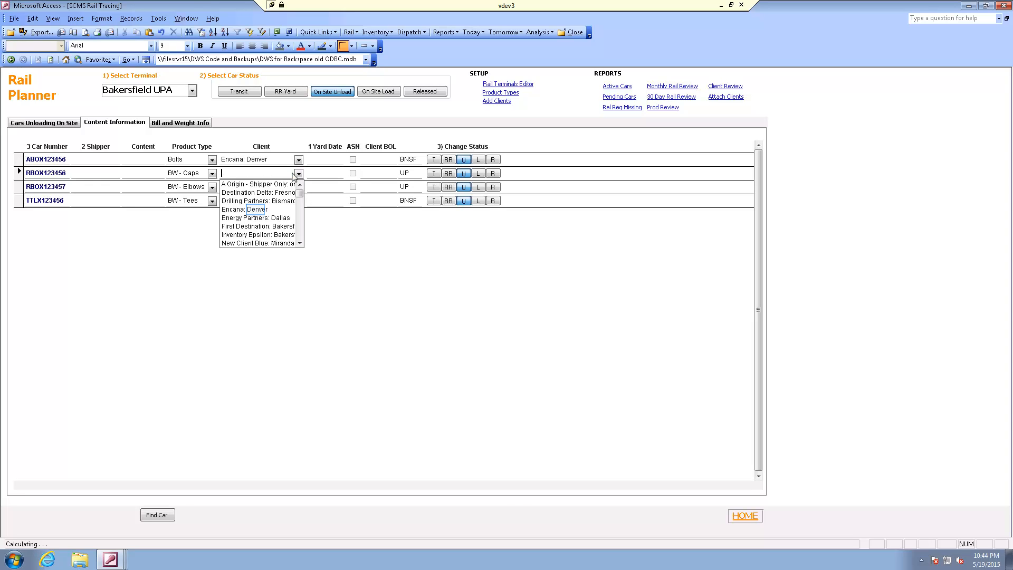
pyautogui.click(258, 209)
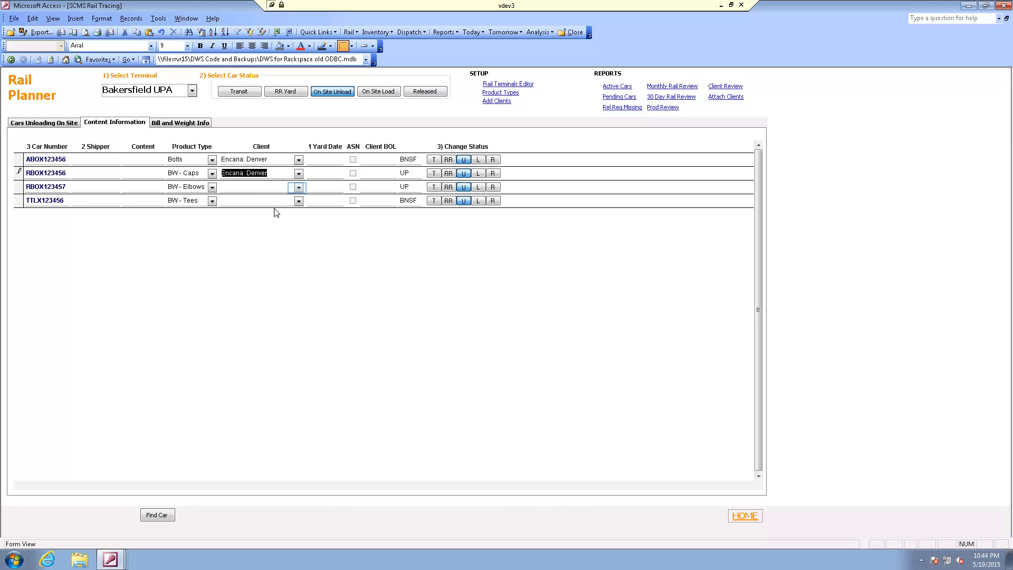
pyautogui.click(299, 188)
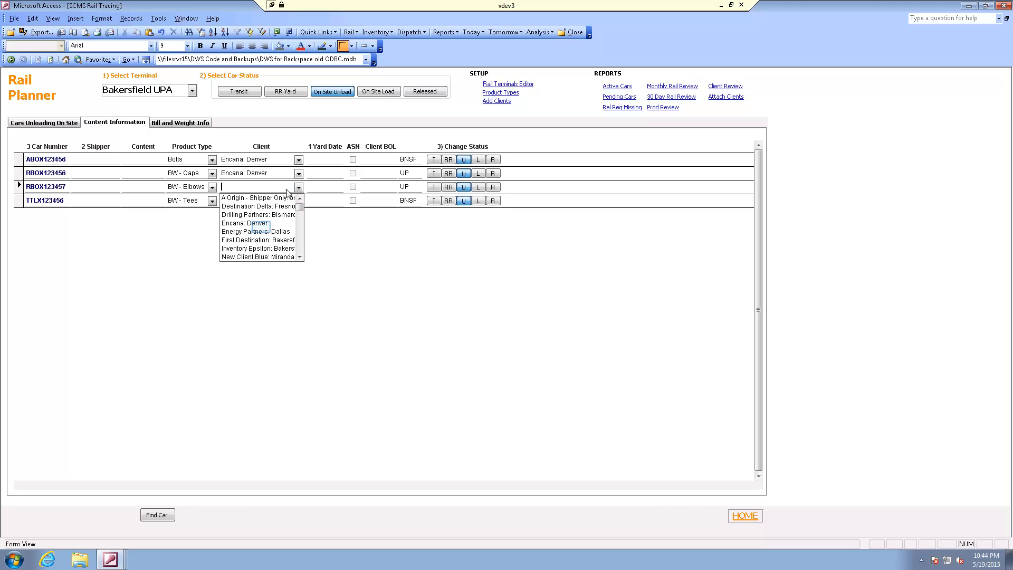
pyautogui.click(262, 223)
pyautogui.click(298, 201)
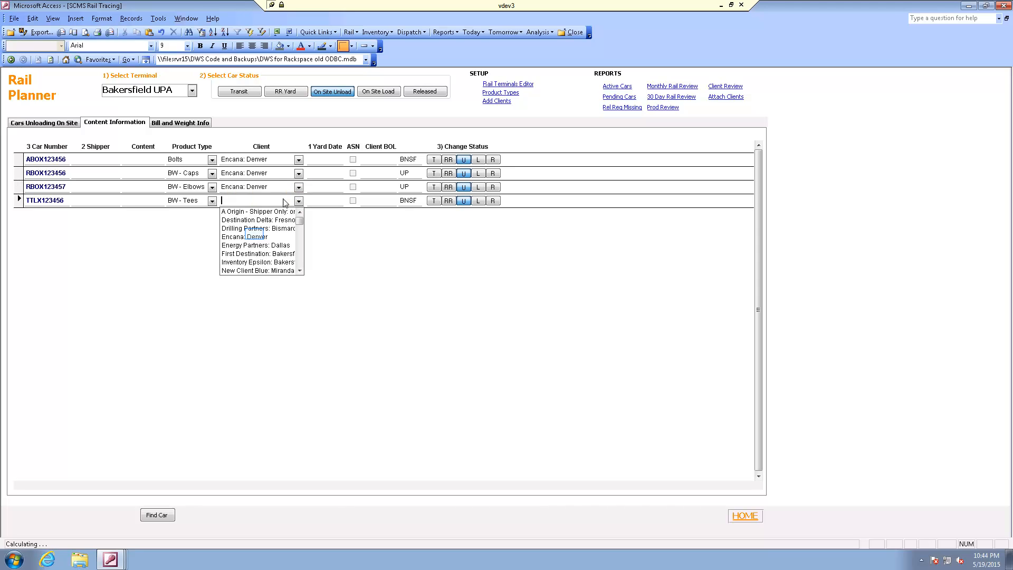
pyautogui.click(257, 237)
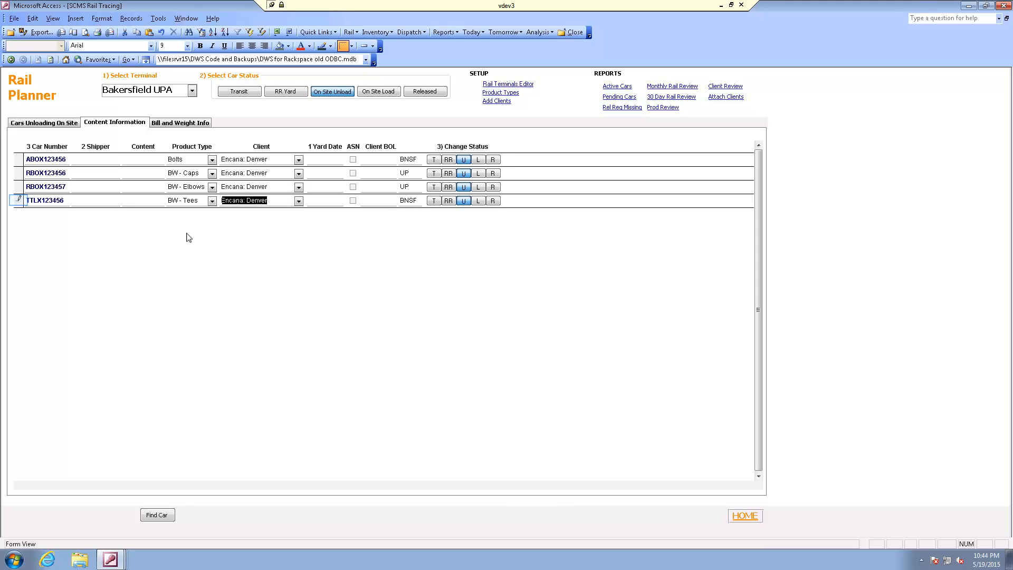
pyautogui.click(19, 200)
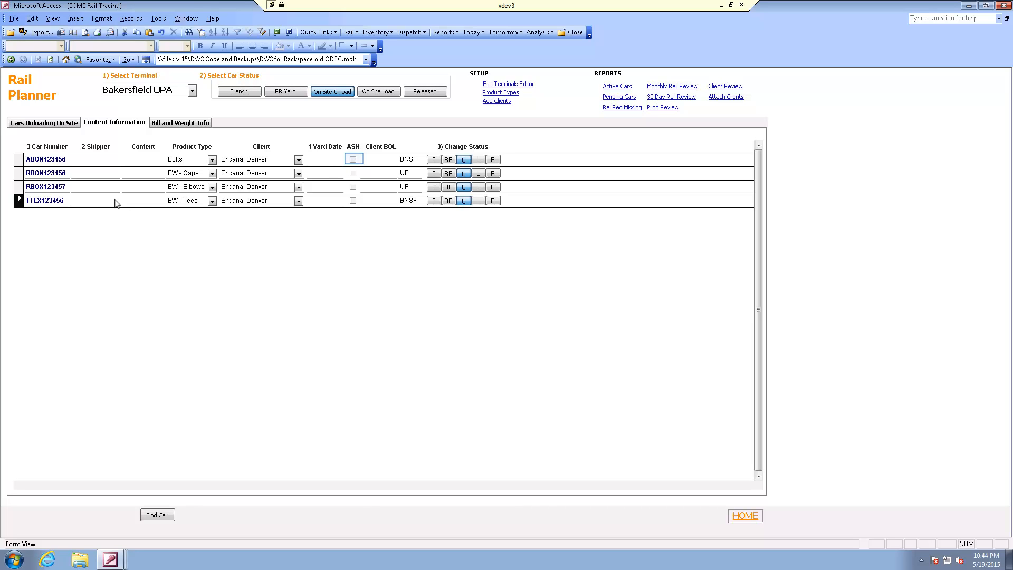
# Step: Flag ASN for ABOX123456 and RBOX123457 in the content information and save the record
pyautogui.click(353, 160)
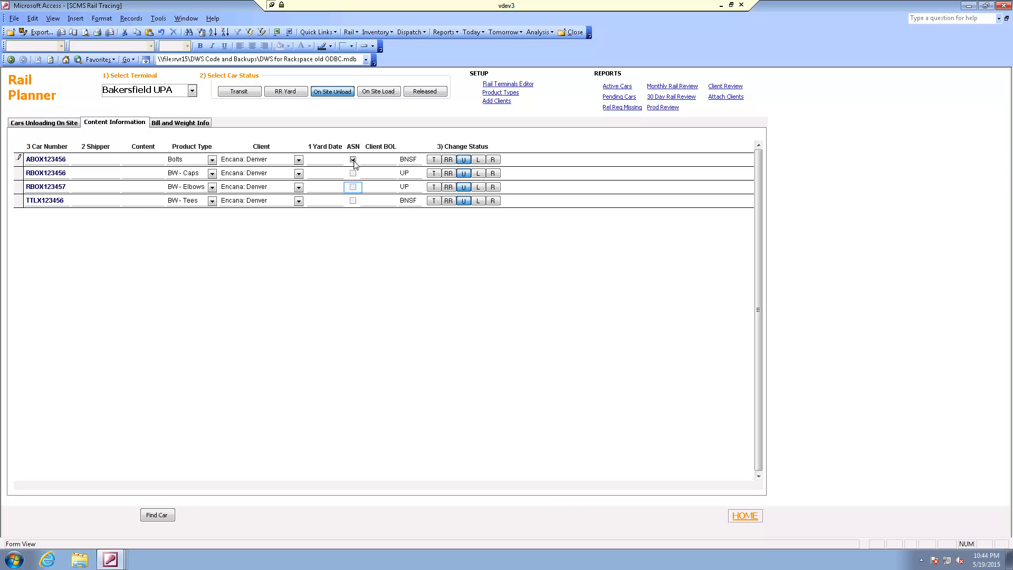
pyautogui.click(353, 188)
pyautogui.click(17, 189)
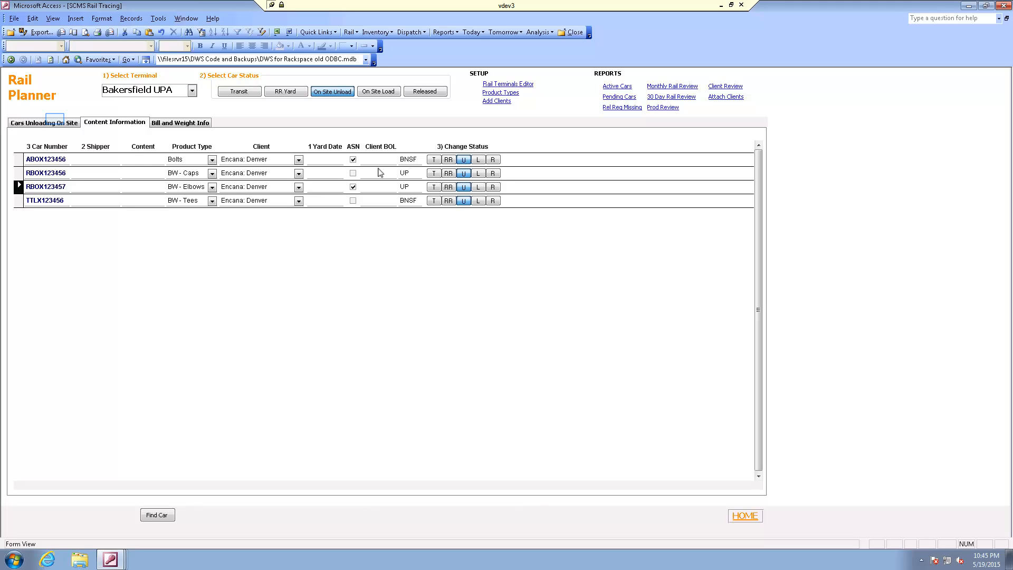
# Step: In the list of cars unloading on site, flag Release W/B for RBOX123457 and RBOX123456 and save the record
pyautogui.click(57, 122)
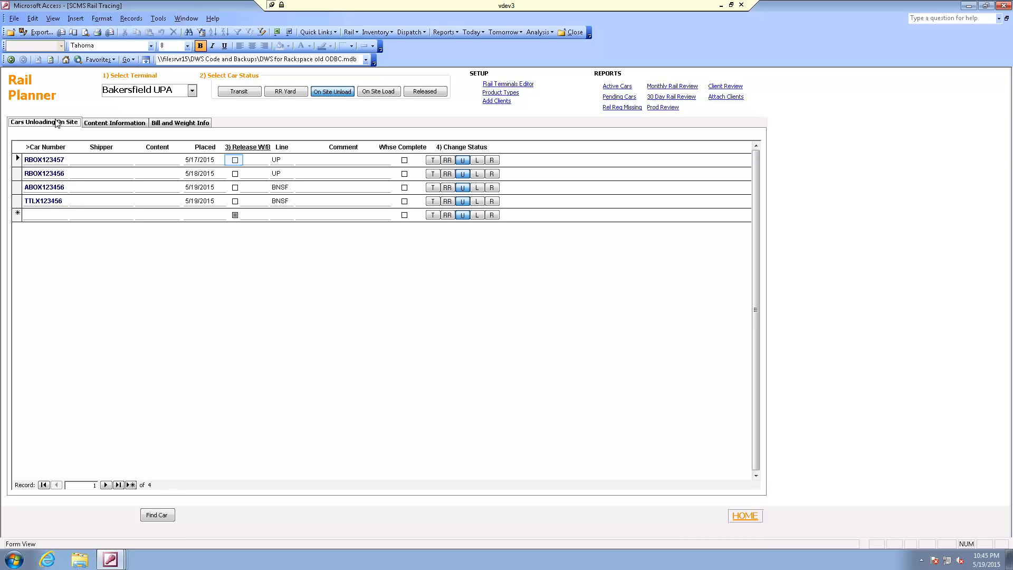
pyautogui.click(235, 160)
pyautogui.click(235, 173)
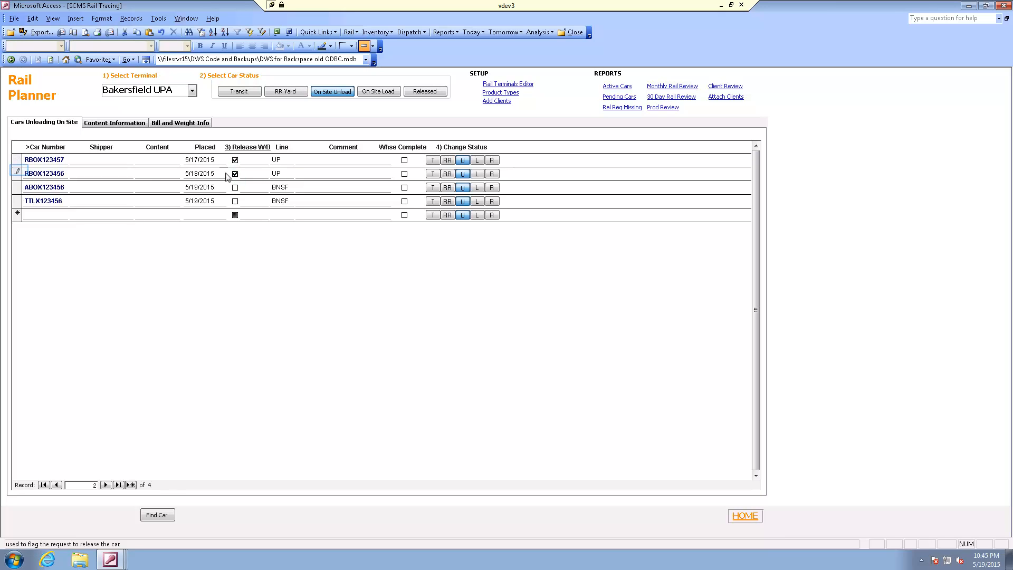
pyautogui.click(18, 173)
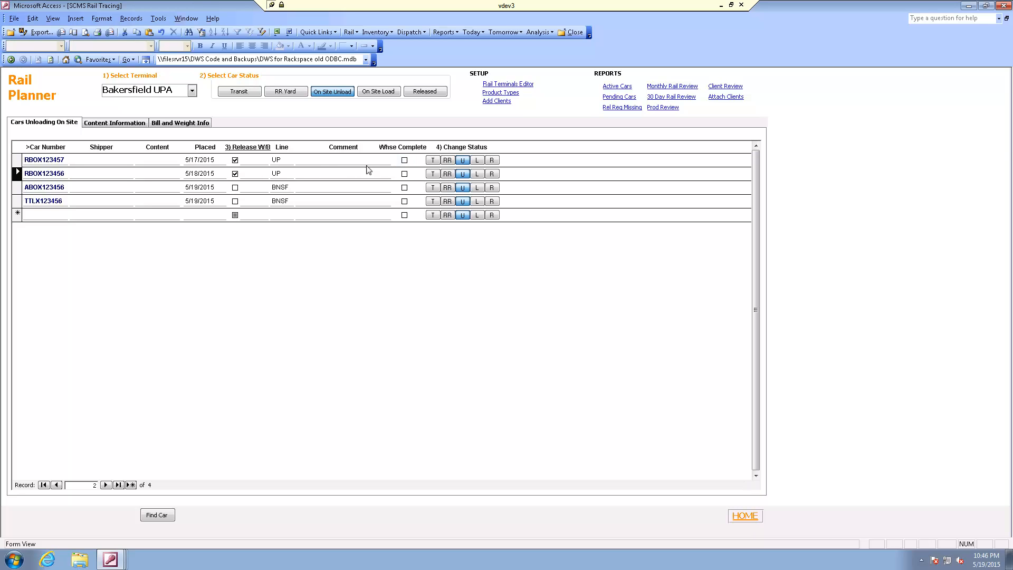
# Step: Mark RBOX123457 and RBOX123456 as Whse Complete and save the record
pyautogui.click(404, 160)
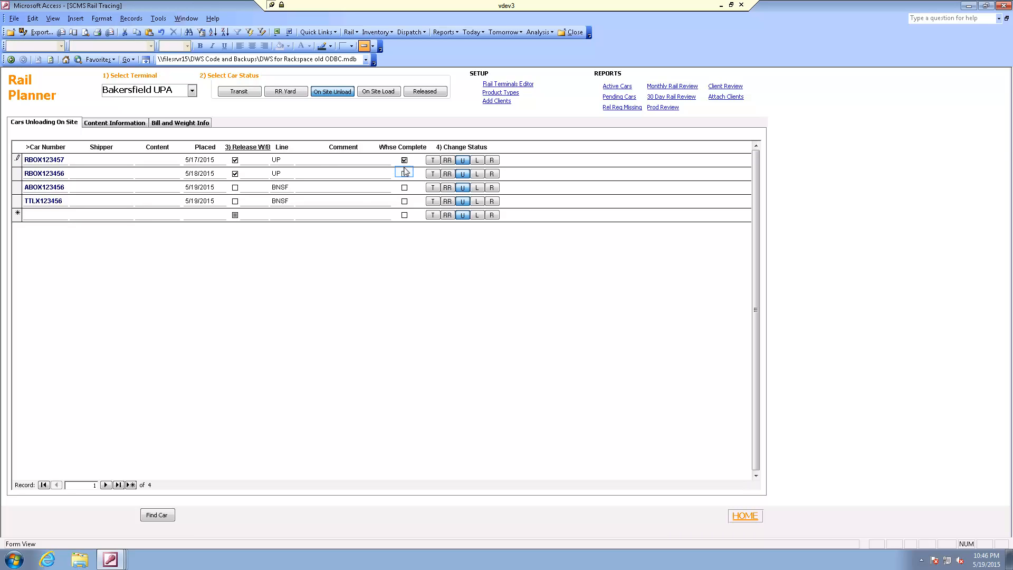
pyautogui.click(405, 174)
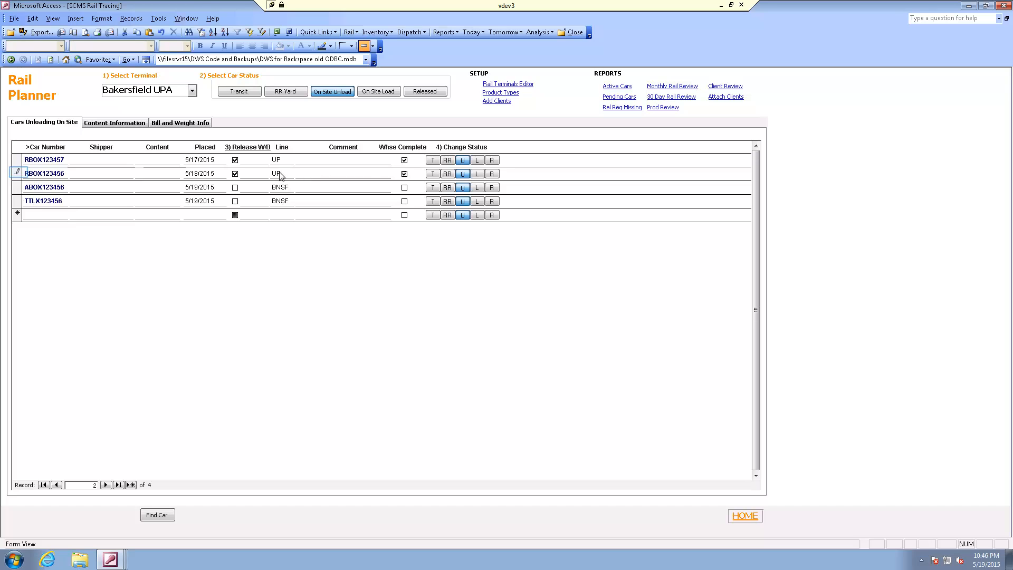
pyautogui.click(18, 174)
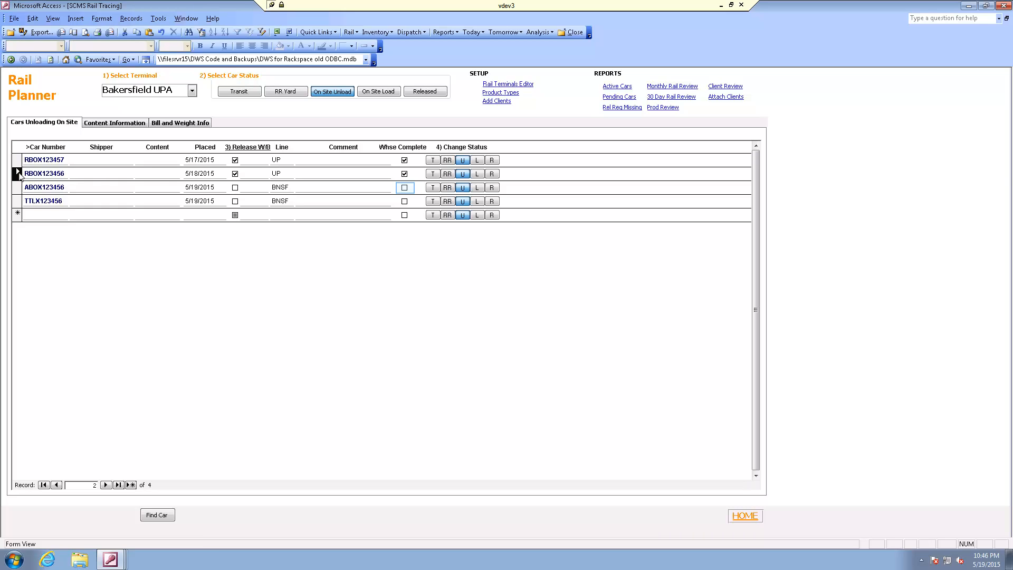
# Step: Mark ABOX123456 as Whse Complete, flag its Release W/B, and save the record
pyautogui.click(405, 187)
pyautogui.click(18, 188)
pyautogui.click(234, 188)
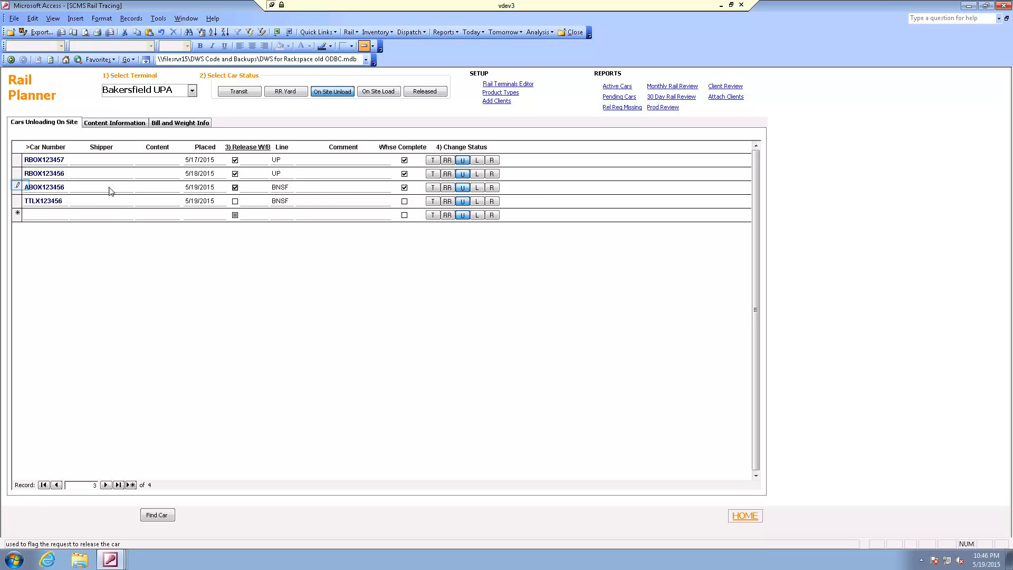
pyautogui.click(20, 186)
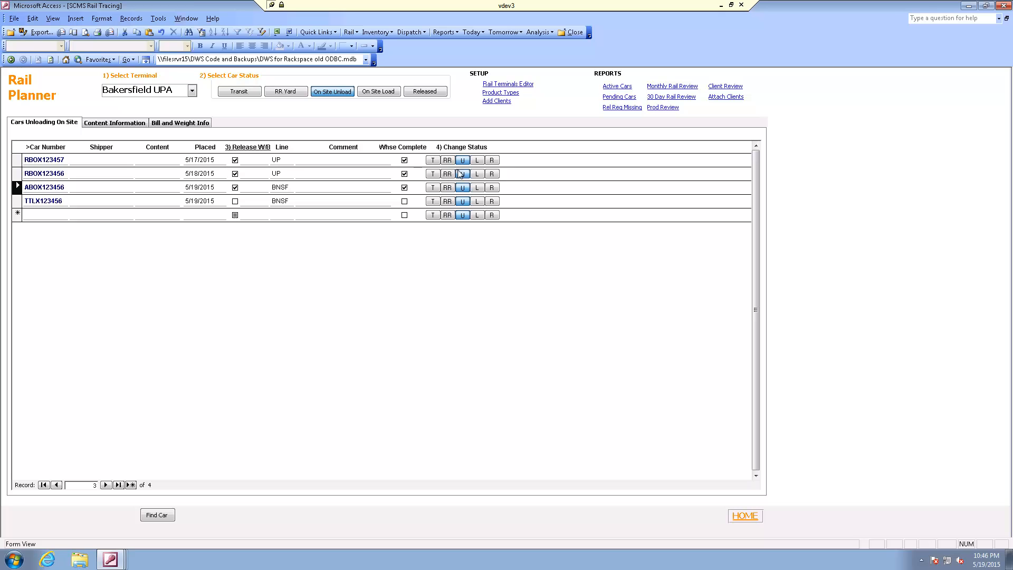
# Step: Change the status of RBOX123457, RBOX123456 and ABOX123456 to released, then check the released cars and return to the on-site unload list
pyautogui.click(492, 160)
pyautogui.click(492, 174)
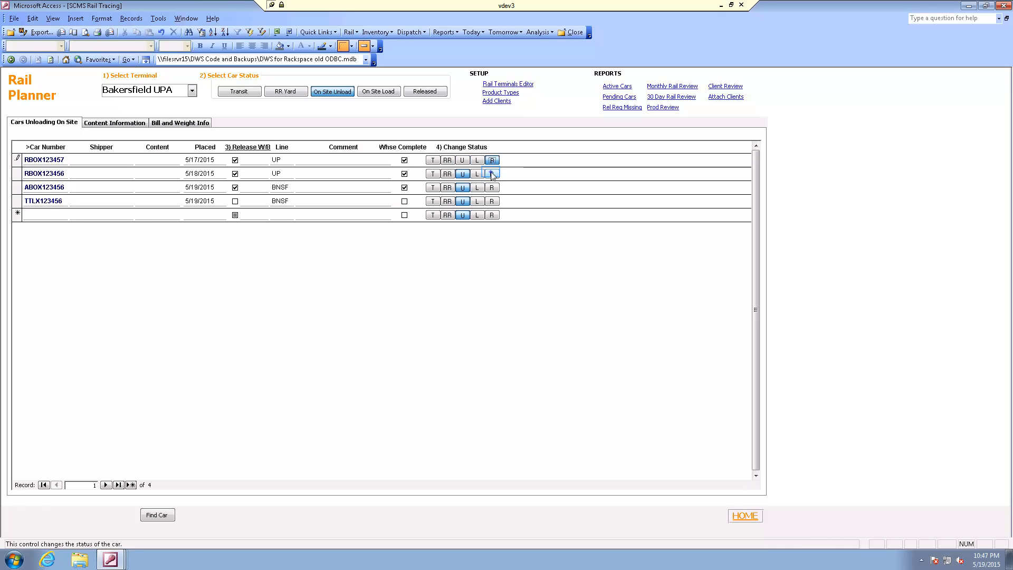
pyautogui.click(493, 188)
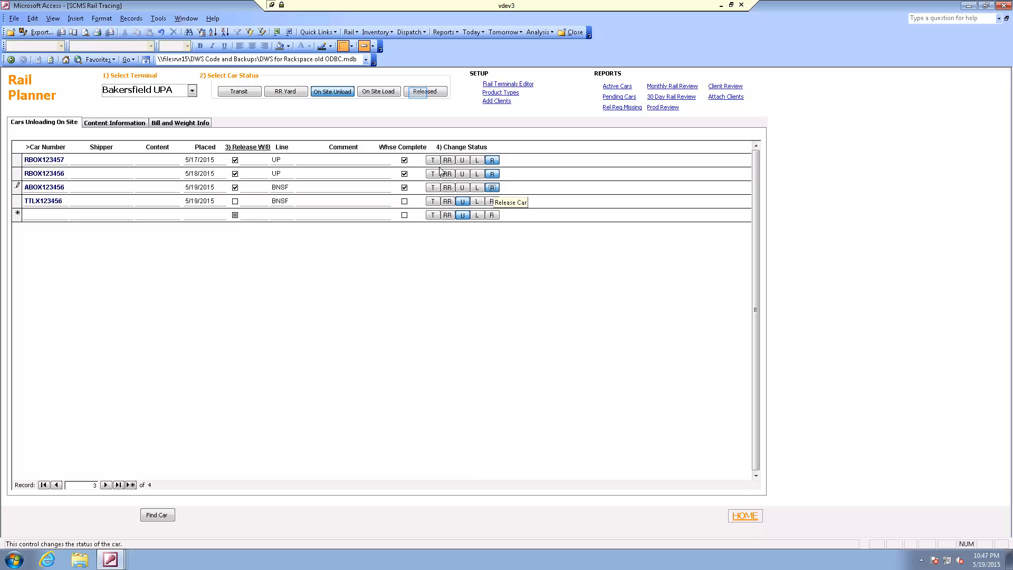
pyautogui.click(419, 92)
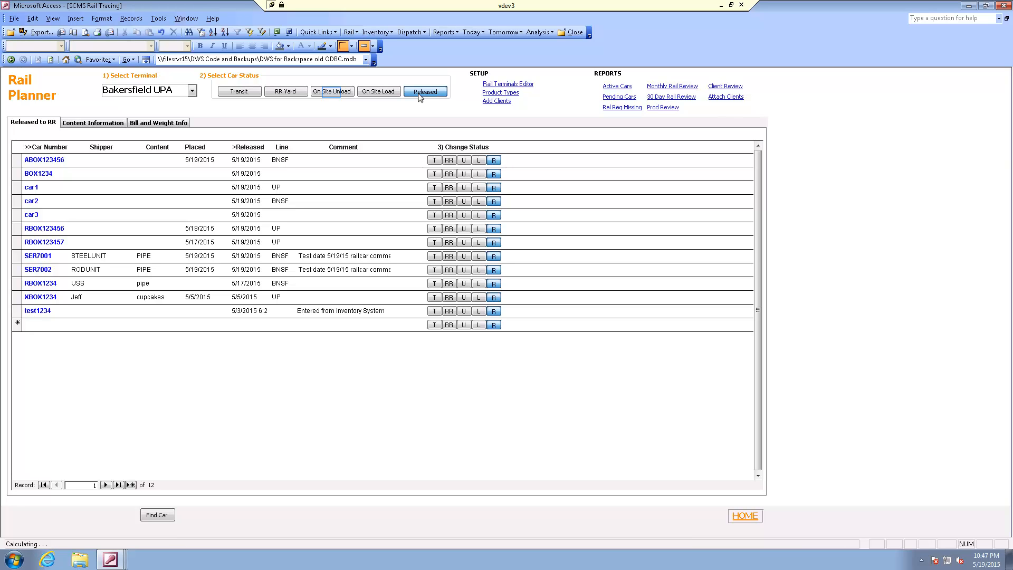
pyautogui.click(332, 93)
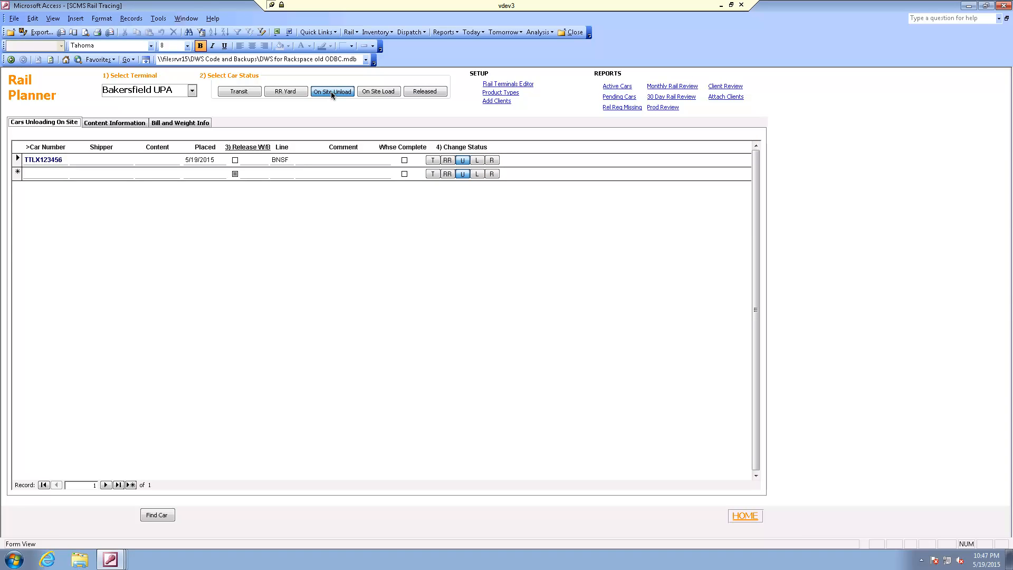